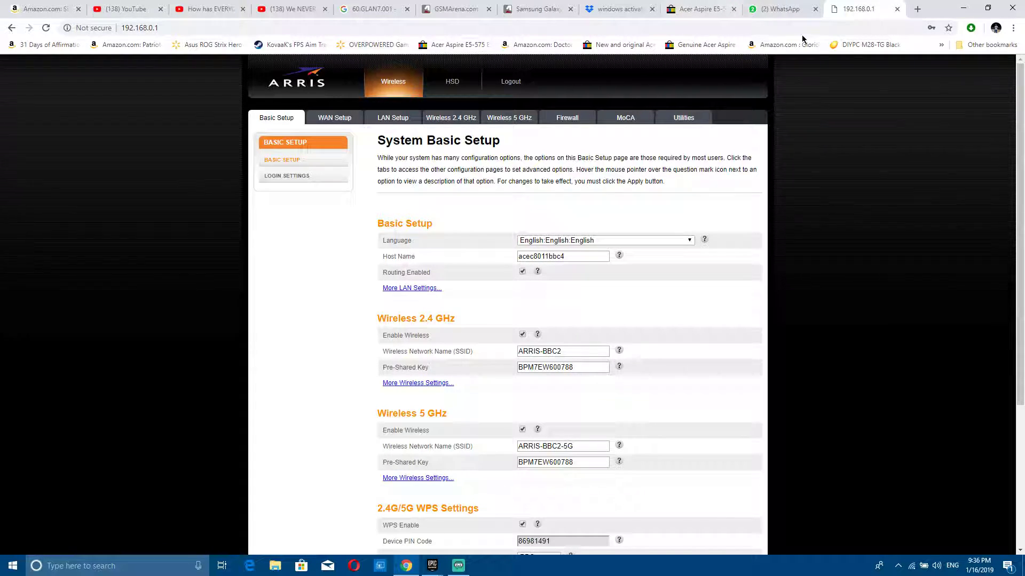
- Close the old router tab and load 192.168.0.1 in a new Chrome tab
{"action": "left_click", "coordinate": [897, 9]}
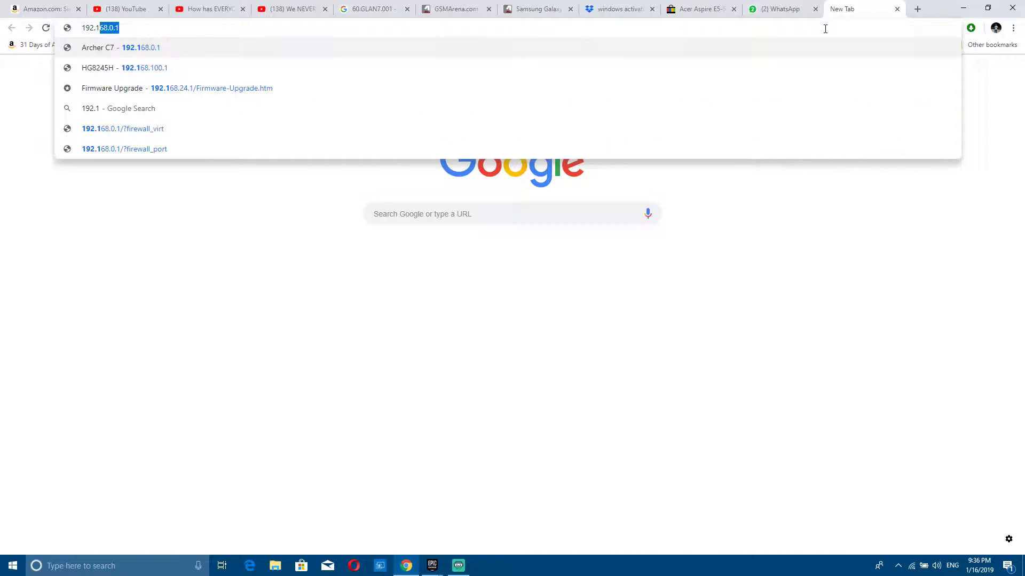
{"action": "type", "text": "8.0.1"}
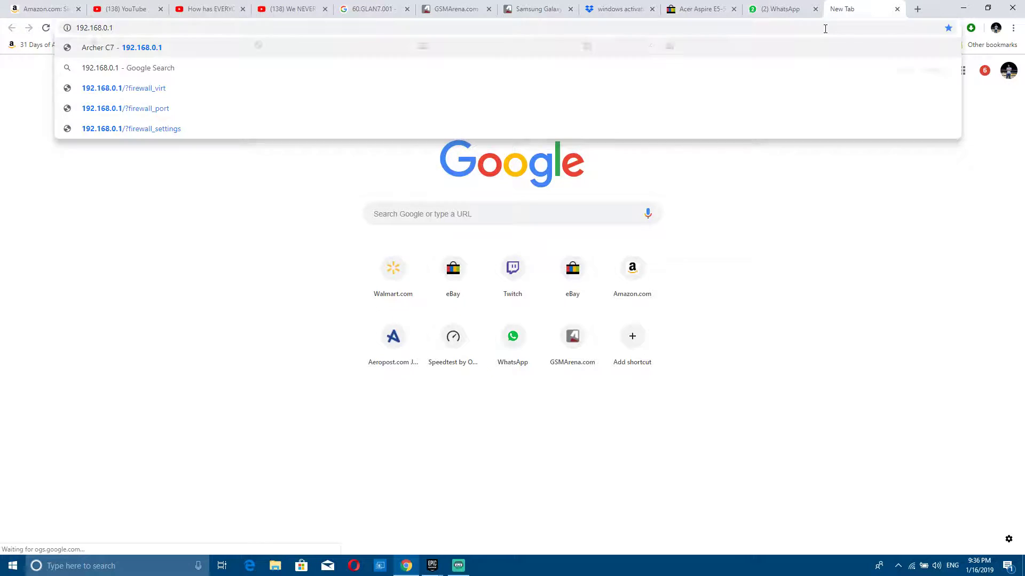
{"action": "key", "text": "Return"}
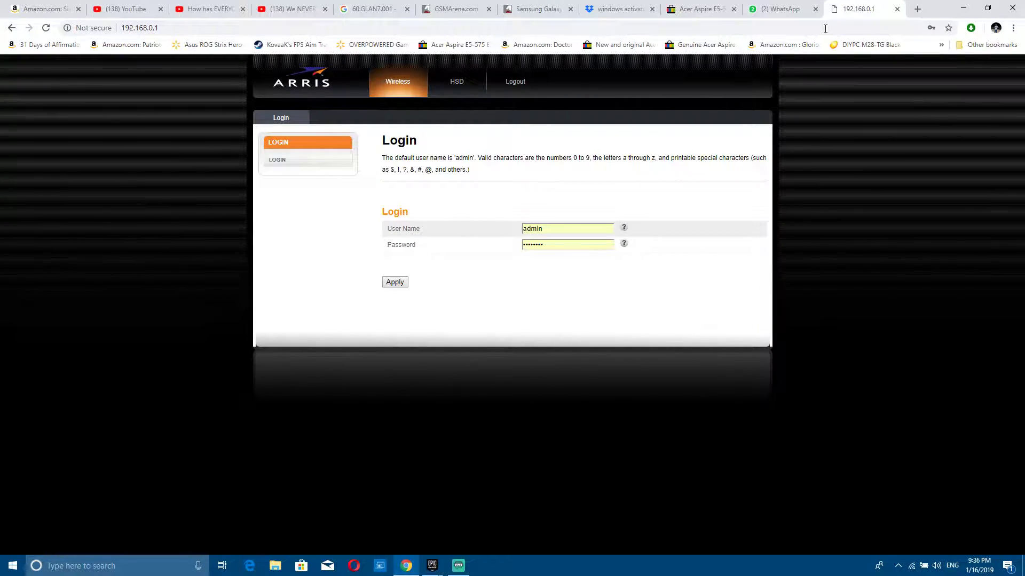
- Log in to the ARRIS router with the pre-filled user name and password
{"action": "left_click", "coordinate": [389, 282]}
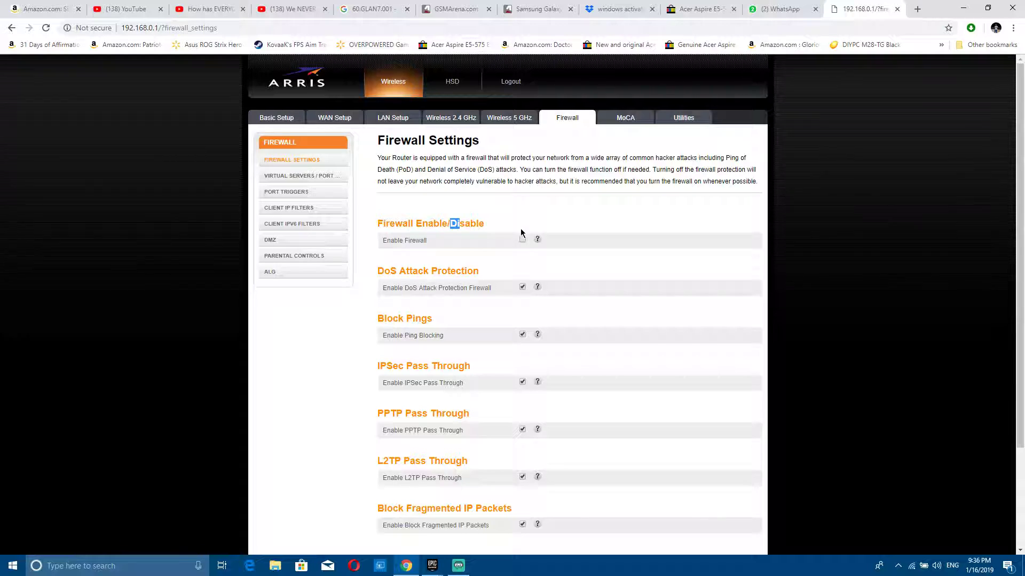
- Confirm Enable Firewall is unchecked, then go to Virtual Servers / Port Forwarding
{"action": "left_click_drag", "start_coordinate": [460, 223], "coordinate": [531, 236]}
{"action": "scroll", "coordinate": [576, 291], "scroll_direction": "down", "scroll_amount": 2}
{"action": "scroll", "coordinate": [627, 310], "scroll_direction": "up", "scroll_amount": 2}
{"action": "left_click", "coordinate": [317, 176]}
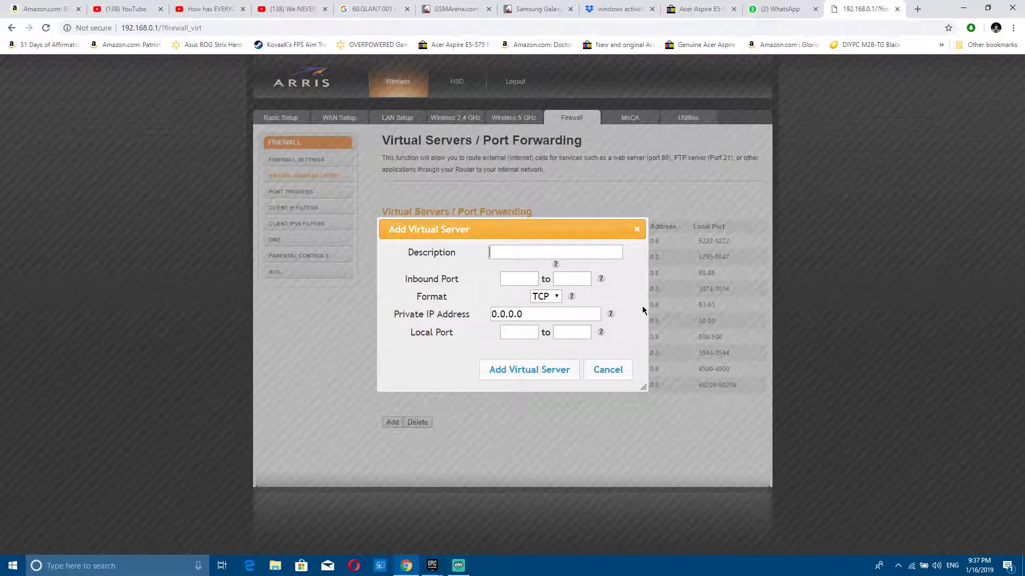
- Enter 'fgrgr' as the new rule's description and move to the inbound start port field
{"action": "left_click", "coordinate": [549, 255]}
{"action": "type", "text": "fgrgr"}
{"action": "left_click", "coordinate": [517, 279]}
{"action": "left_click", "coordinate": [607, 374]}
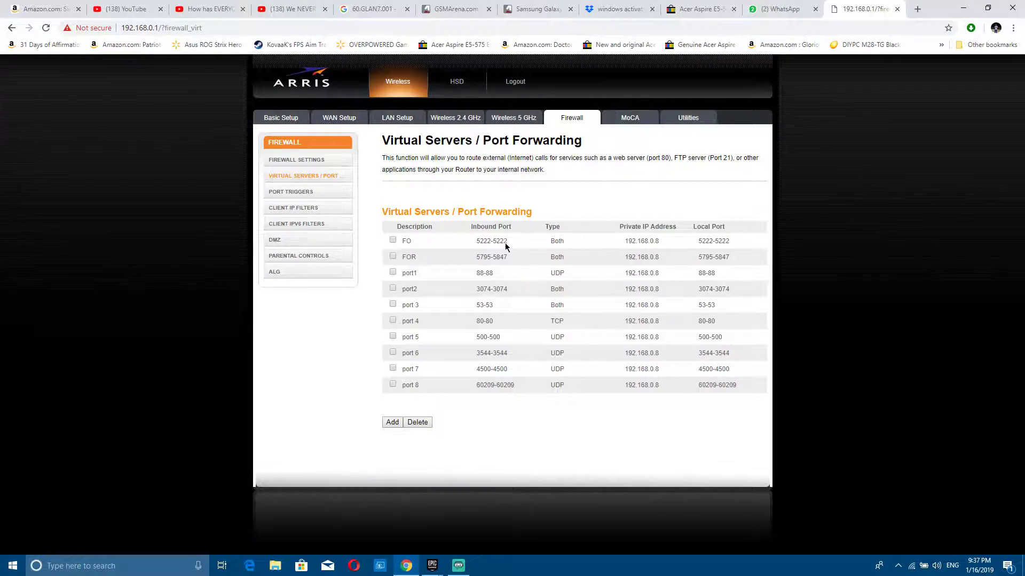
{"action": "left_click_drag", "start_coordinate": [479, 241], "coordinate": [502, 236]}
{"action": "left_click", "coordinate": [489, 239]}
{"action": "left_click_drag", "start_coordinate": [482, 242], "coordinate": [496, 243]}
{"action": "left_click", "coordinate": [520, 239]}
{"action": "left_click", "coordinate": [393, 422]}
{"action": "type", "text": "fgrgr"}
{"action": "left_click", "coordinate": [607, 369]}
{"action": "double_click", "coordinate": [648, 243]}
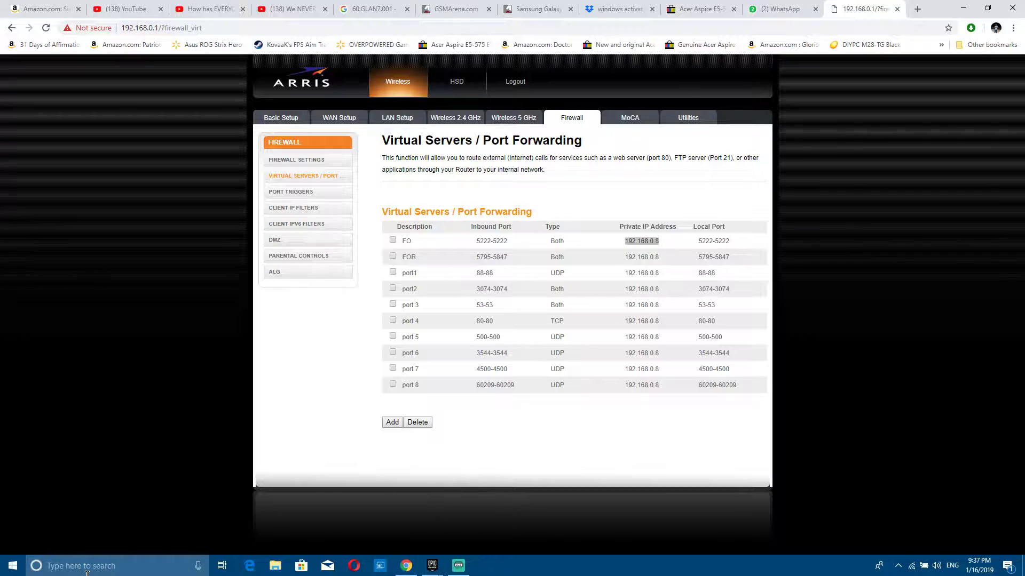
- Launch Command Prompt as administrator from Windows search for 'cmd'
{"action": "left_click", "coordinate": [124, 566]}
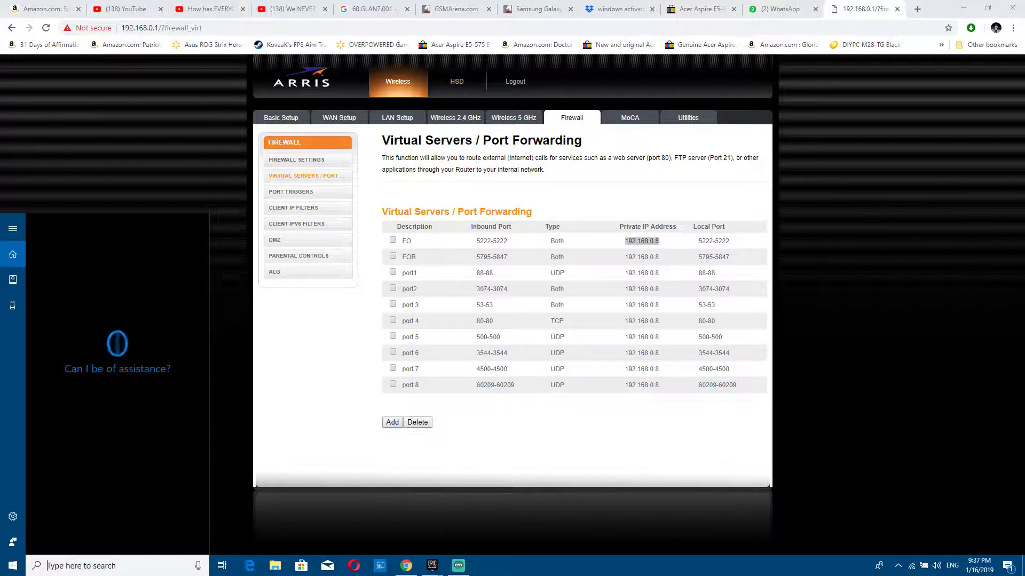
{"action": "type", "text": "cmd"}
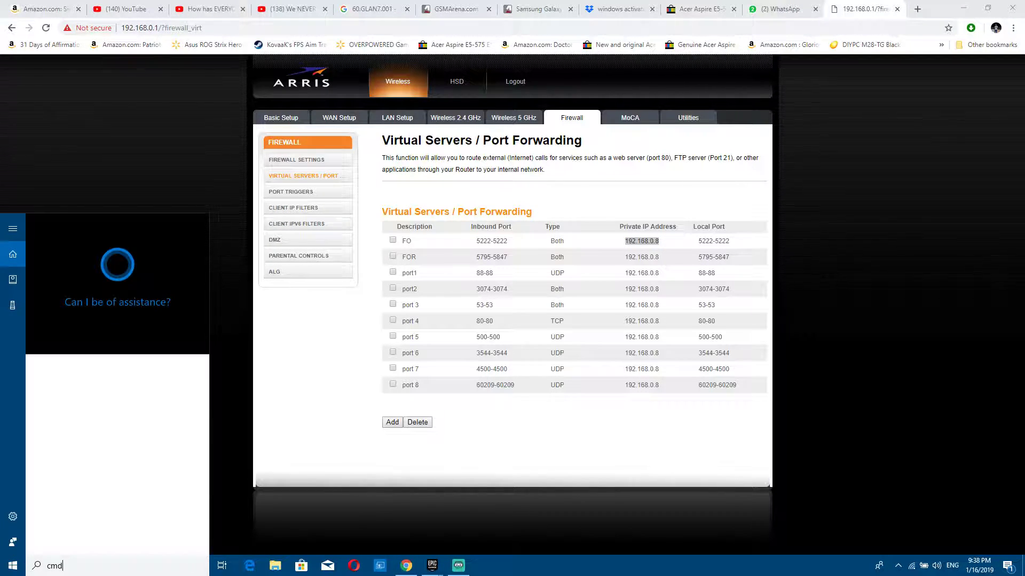
{"action": "right_click", "coordinate": [117, 269]}
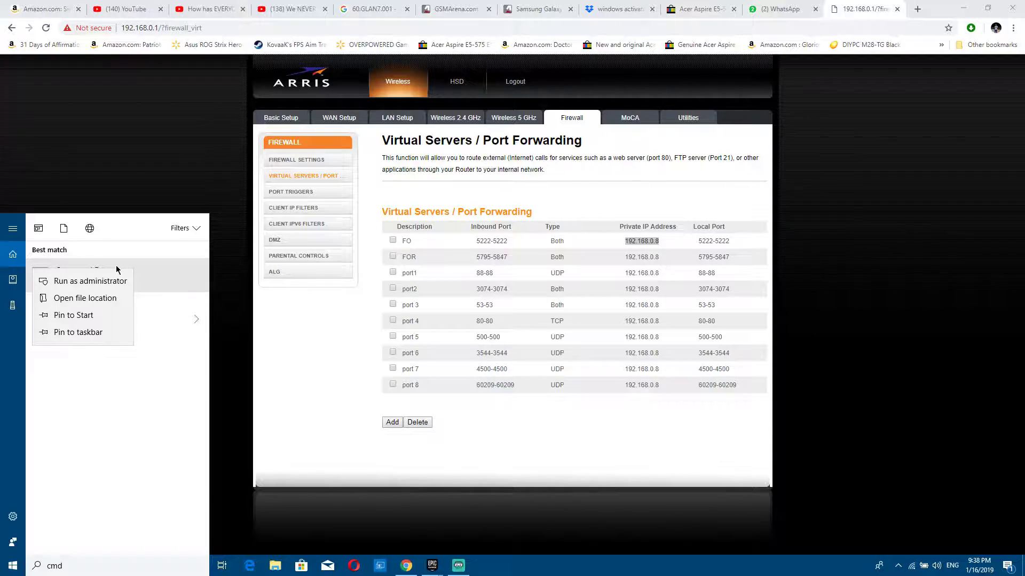
{"action": "left_click", "coordinate": [114, 281]}
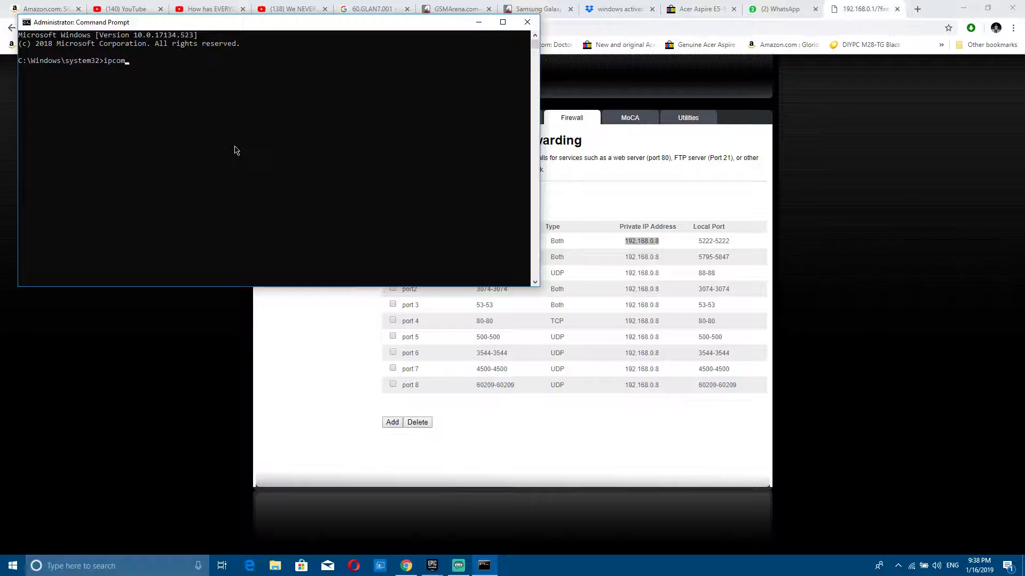
- Run ipconfig and highlight the PC's IPv4 address 192.168.0.7
{"action": "type", "text": "ipcomn"}
{"action": "key", "text": "BackSpace"}
{"action": "key", "text": "BackSpace"}
{"action": "type", "text": "nfig"}
{"action": "key", "text": "Return"}
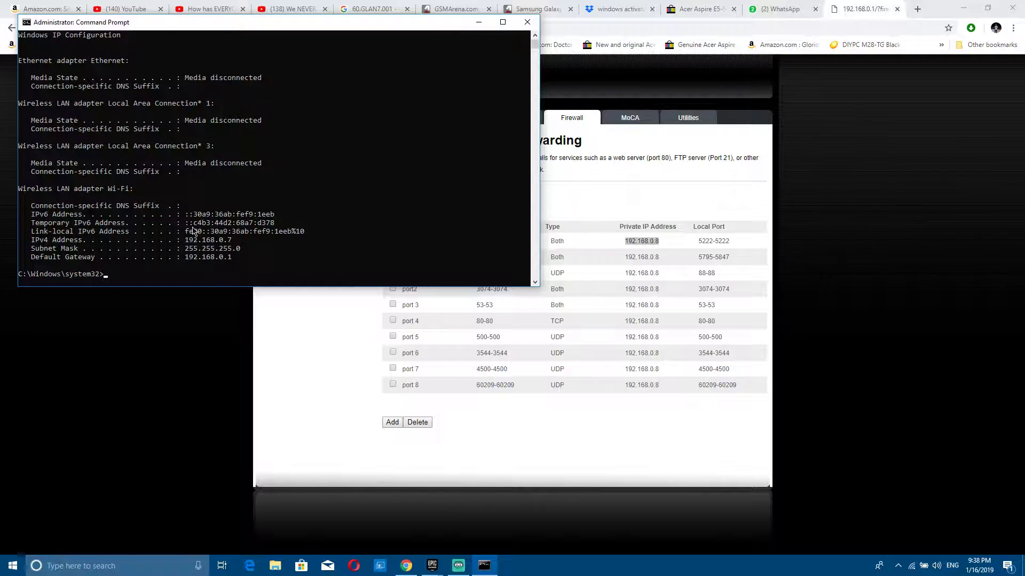
{"action": "left_click_drag", "start_coordinate": [224, 240], "coordinate": [176, 241]}
{"action": "left_click", "coordinate": [242, 243]}
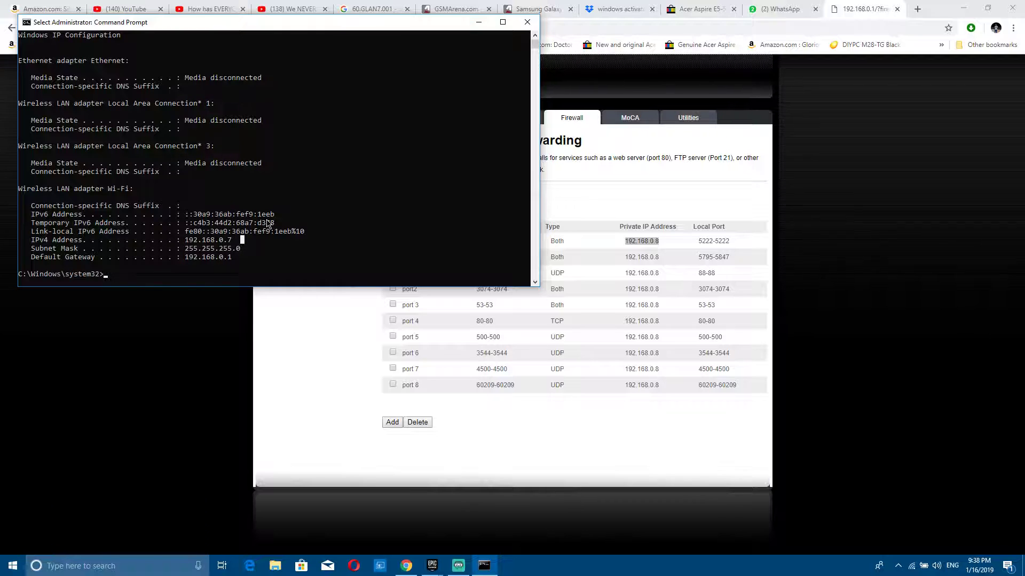
{"action": "left_click", "coordinate": [637, 285]}
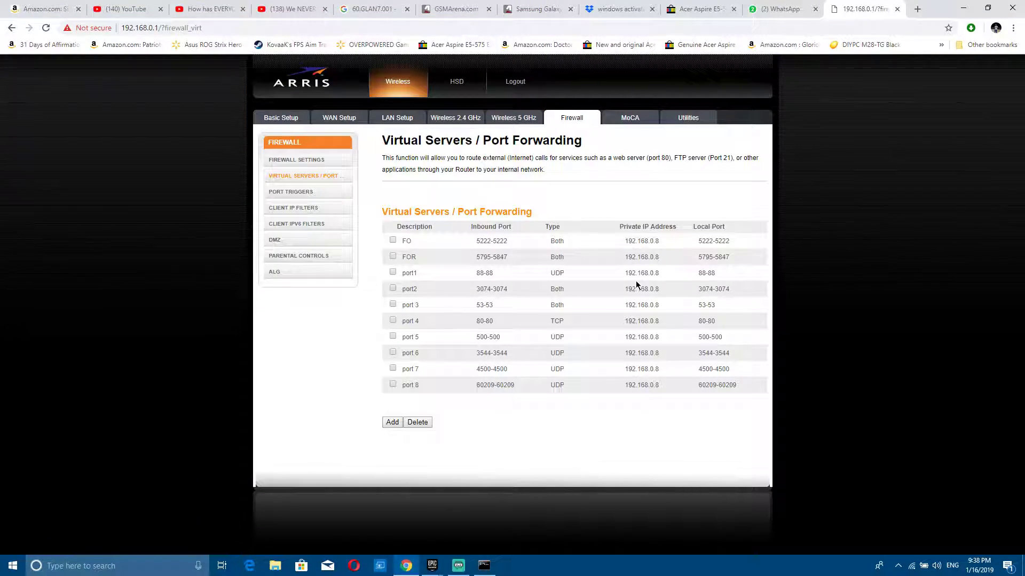
{"action": "left_click_drag", "start_coordinate": [636, 281], "coordinate": [660, 375]}
{"action": "left_click", "coordinate": [661, 375]}
{"action": "left_click", "coordinate": [314, 194]}
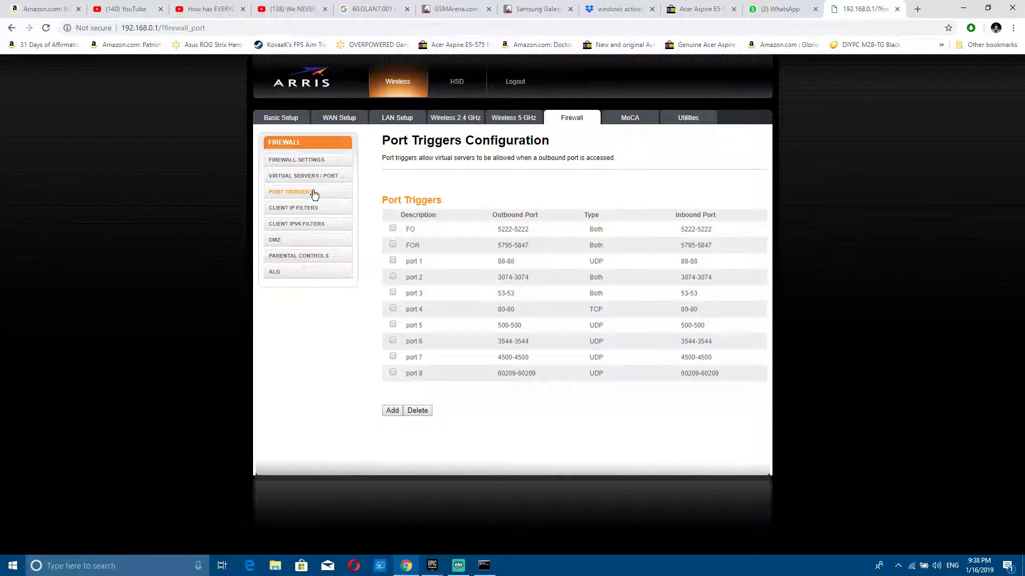
{"action": "left_click", "coordinate": [317, 177]}
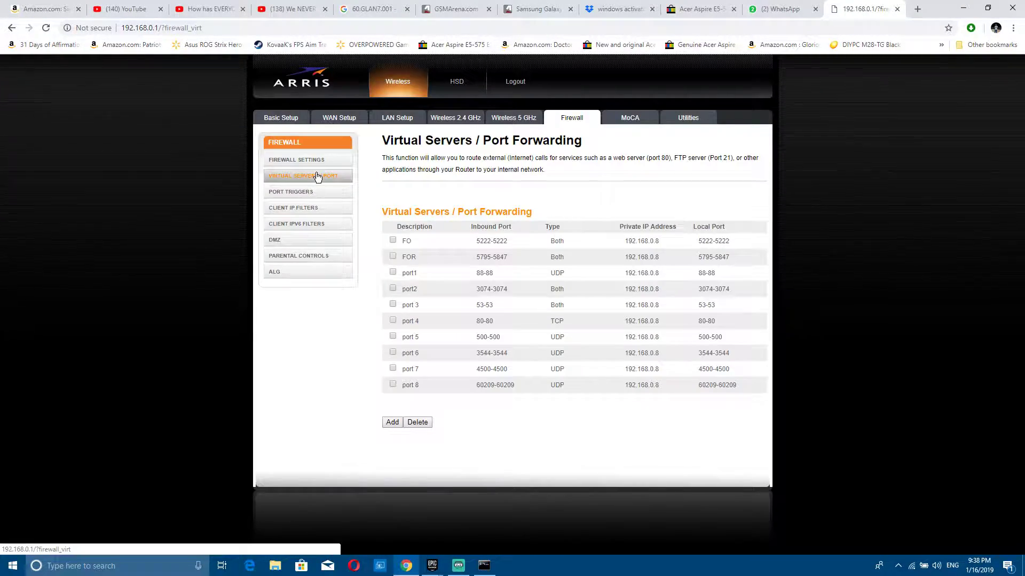
- Review the ten forwarding rules, opening and cancelling a new rule form
{"action": "left_click_drag", "start_coordinate": [543, 238], "coordinate": [561, 337]}
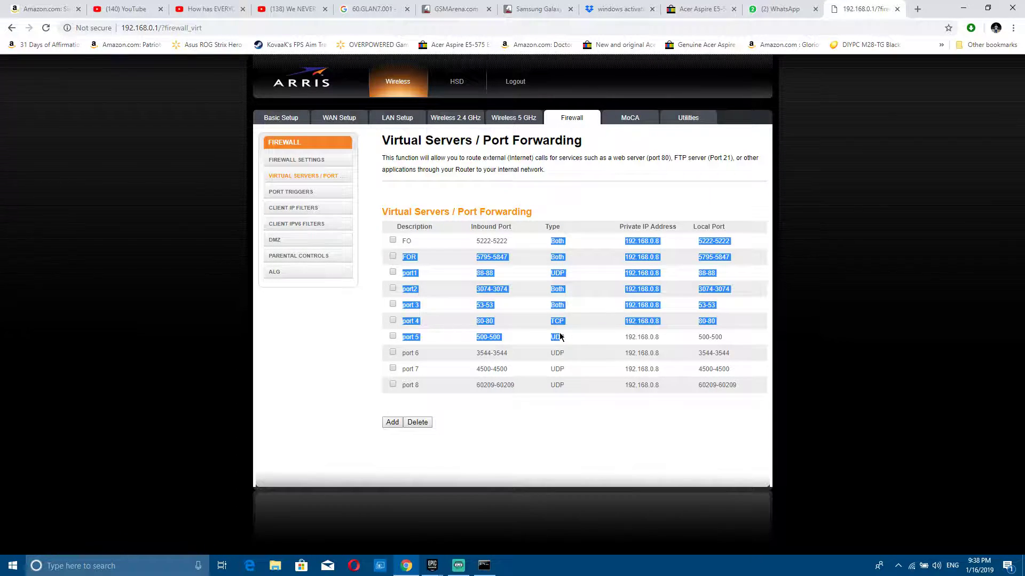
{"action": "left_click", "coordinate": [392, 423]}
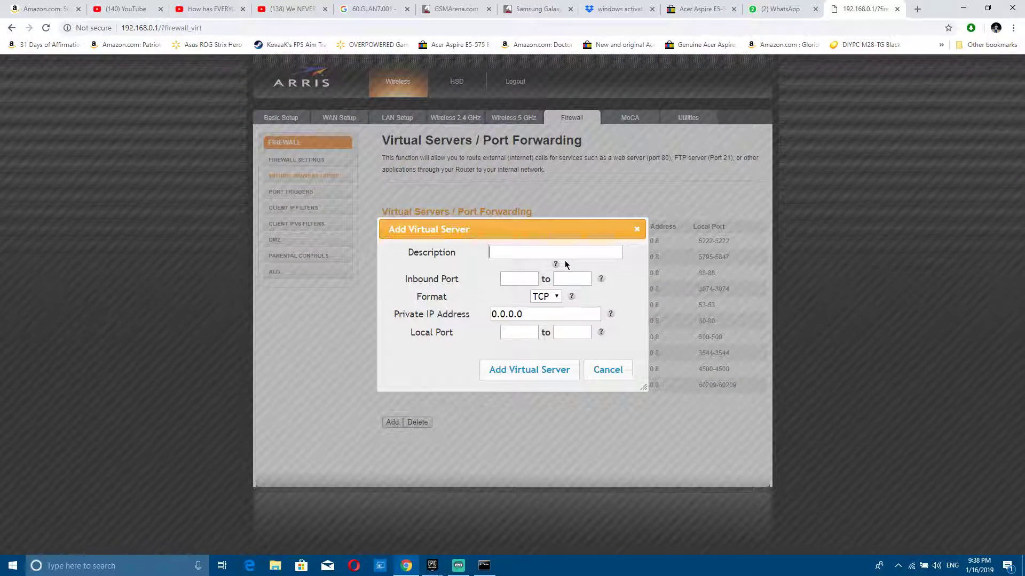
{"action": "left_click", "coordinate": [605, 371]}
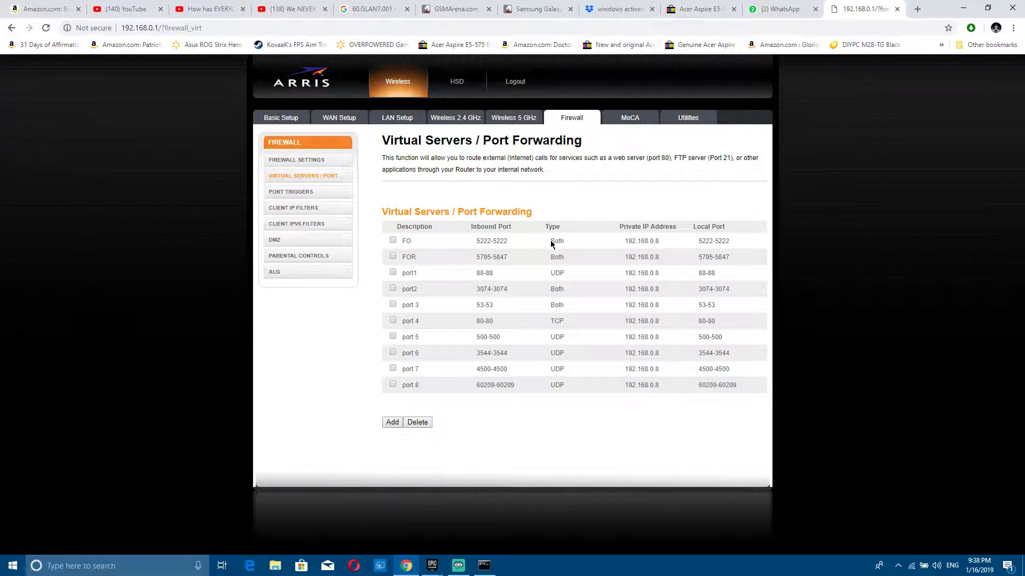
{"action": "left_click_drag", "start_coordinate": [551, 244], "coordinate": [581, 249]}
{"action": "left_click", "coordinate": [524, 271]}
- Check the TCP/UDP/Both protocol choices in a new rule form, cancel, then go to Port Triggers
{"action": "left_click", "coordinate": [393, 423]}
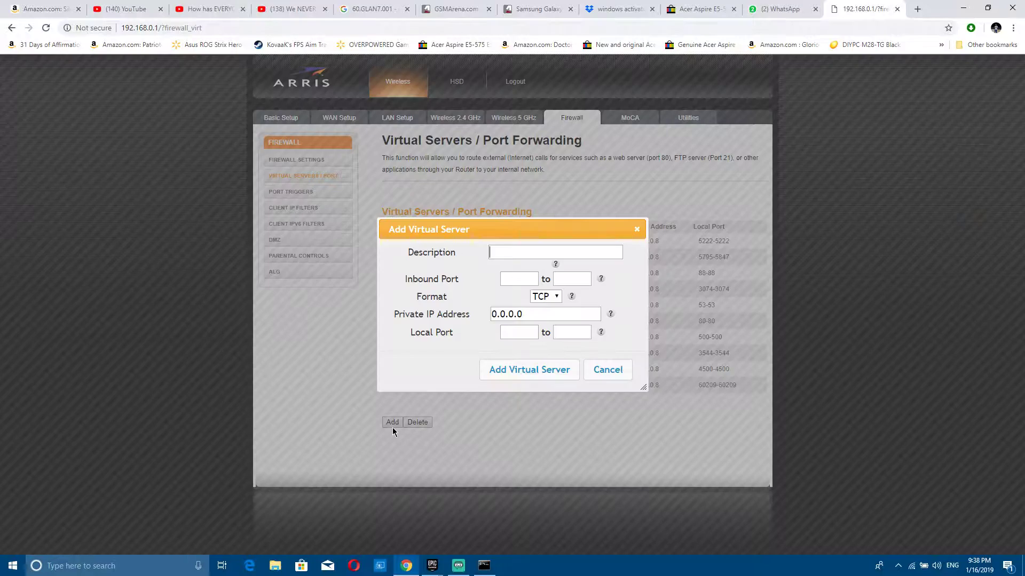
{"action": "left_click", "coordinate": [553, 299]}
{"action": "left_click", "coordinate": [588, 290]}
{"action": "left_click", "coordinate": [604, 370]}
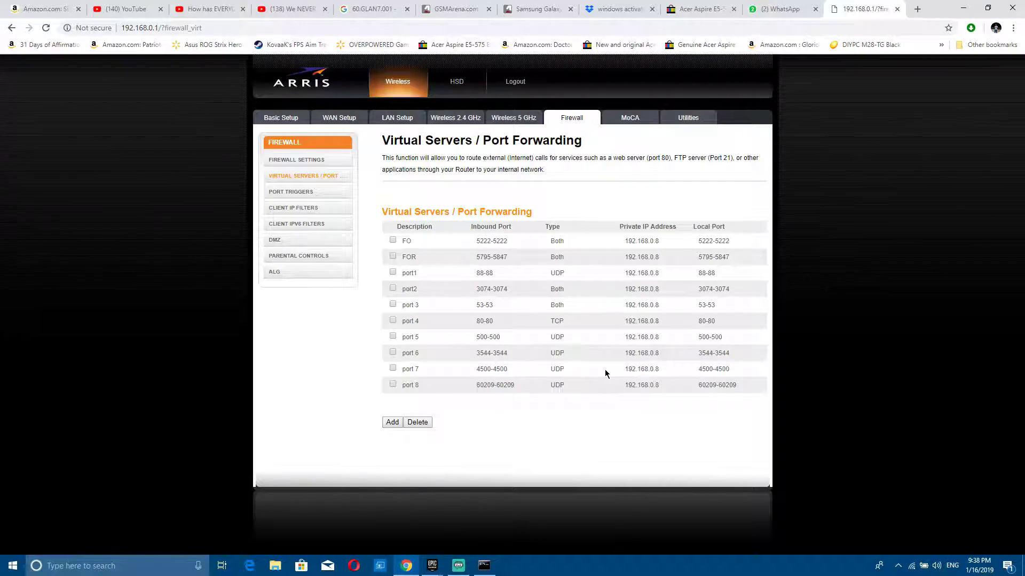
{"action": "left_click", "coordinate": [342, 193]}
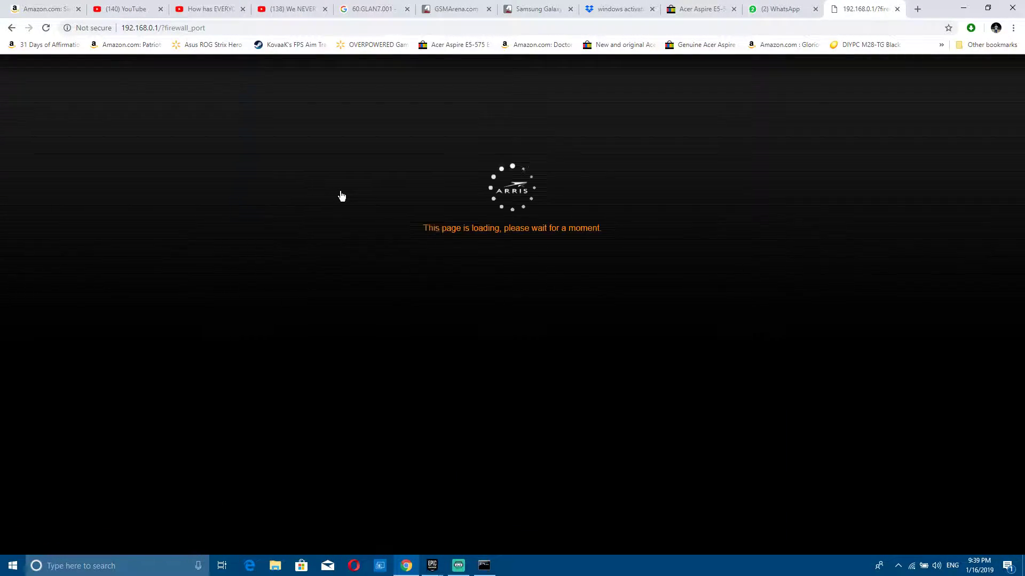